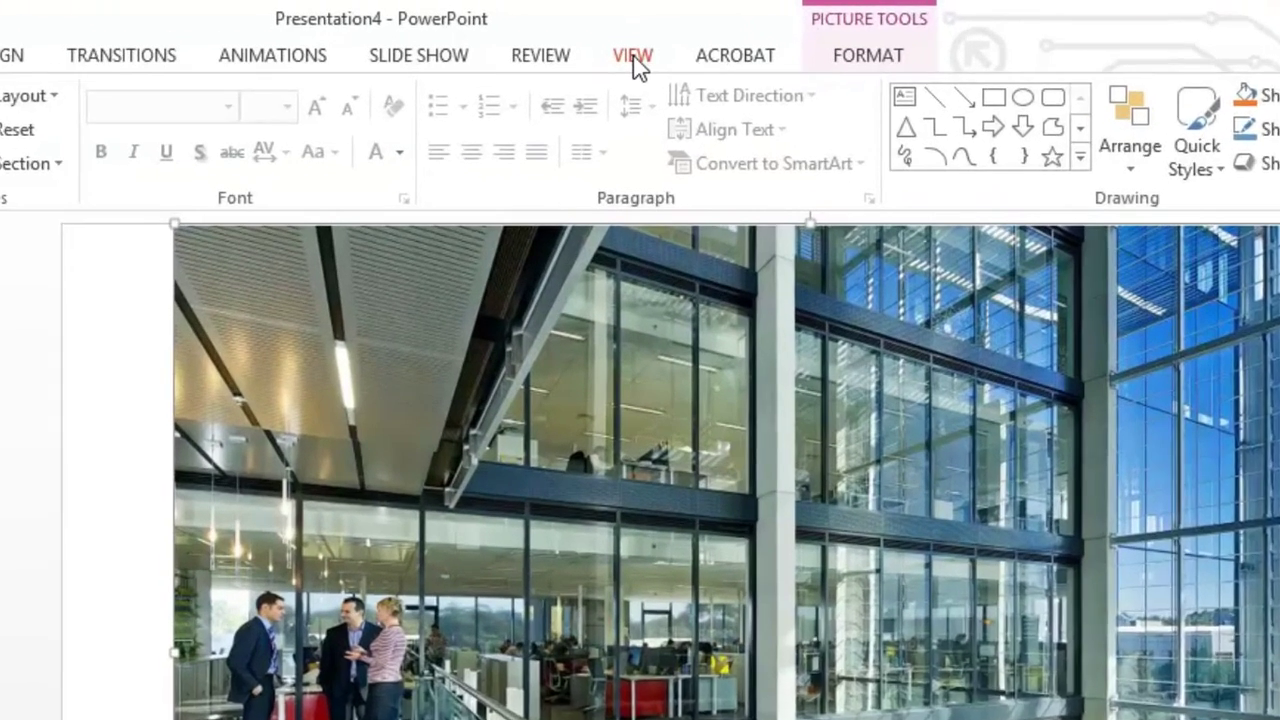
- Turn on the Ruler and Guides and drag horizontal guides to 2.00" above and below centre
click(623, 42)
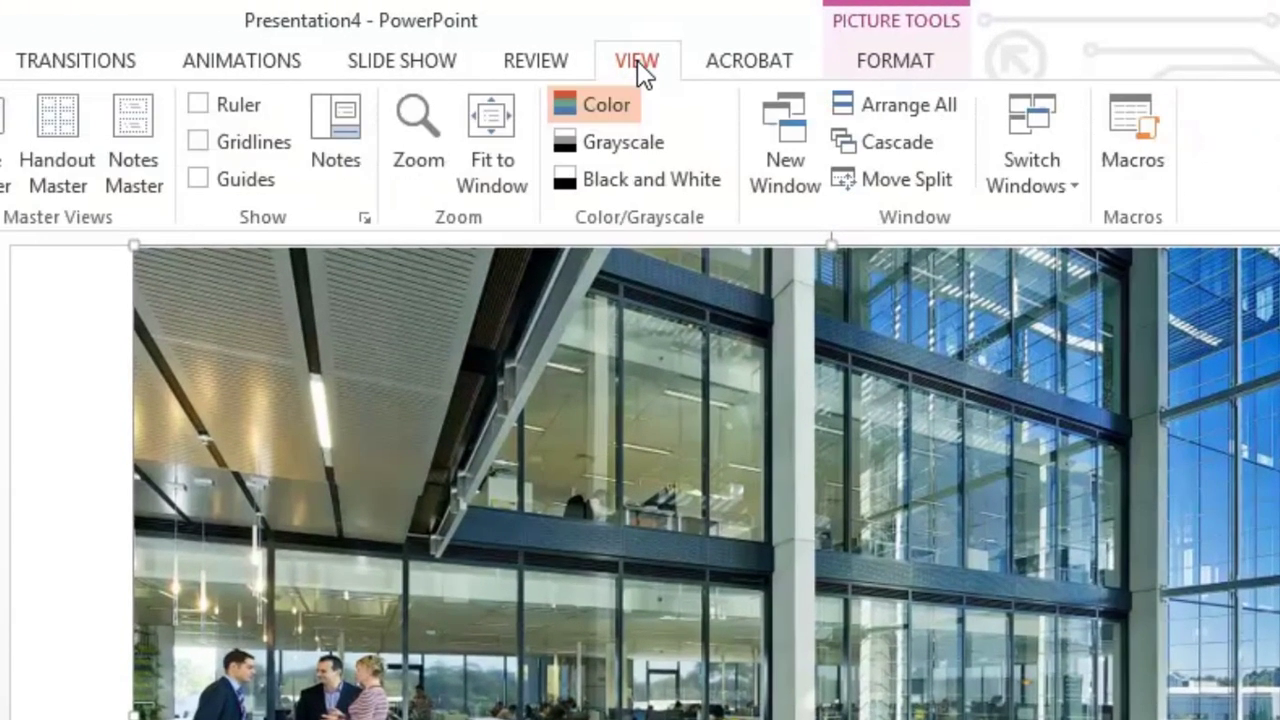
click(198, 105)
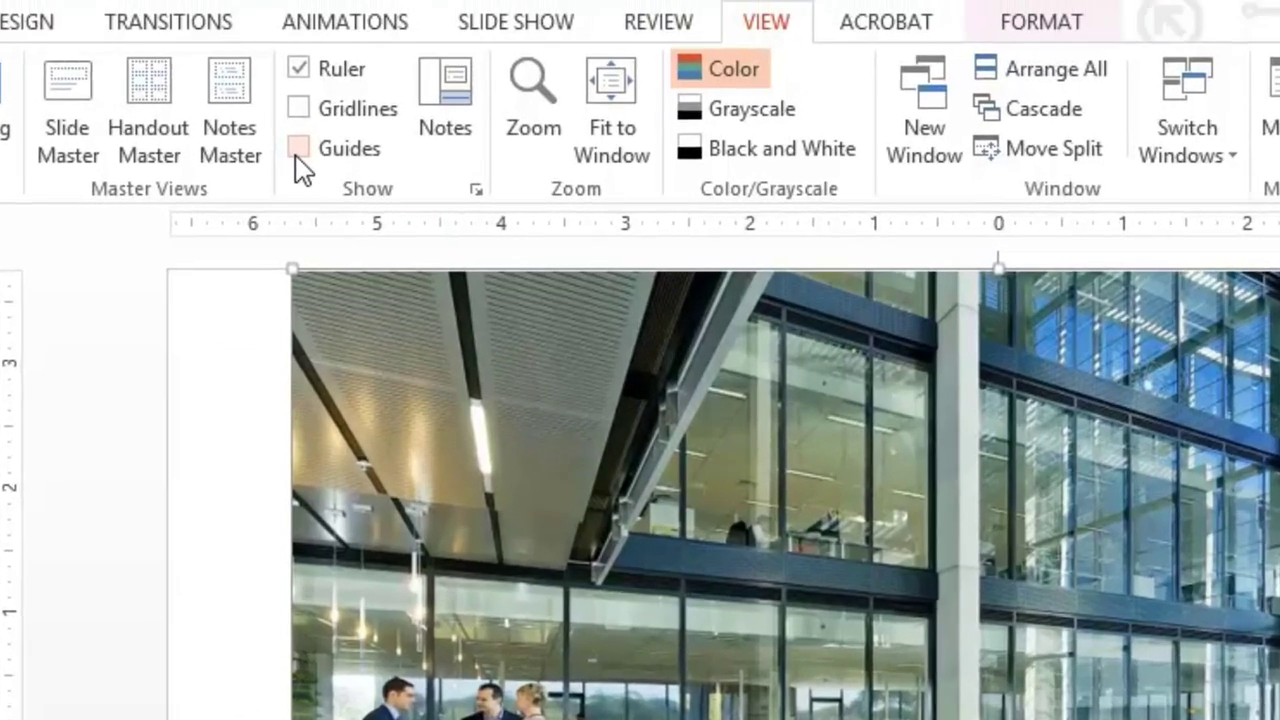
click(296, 154)
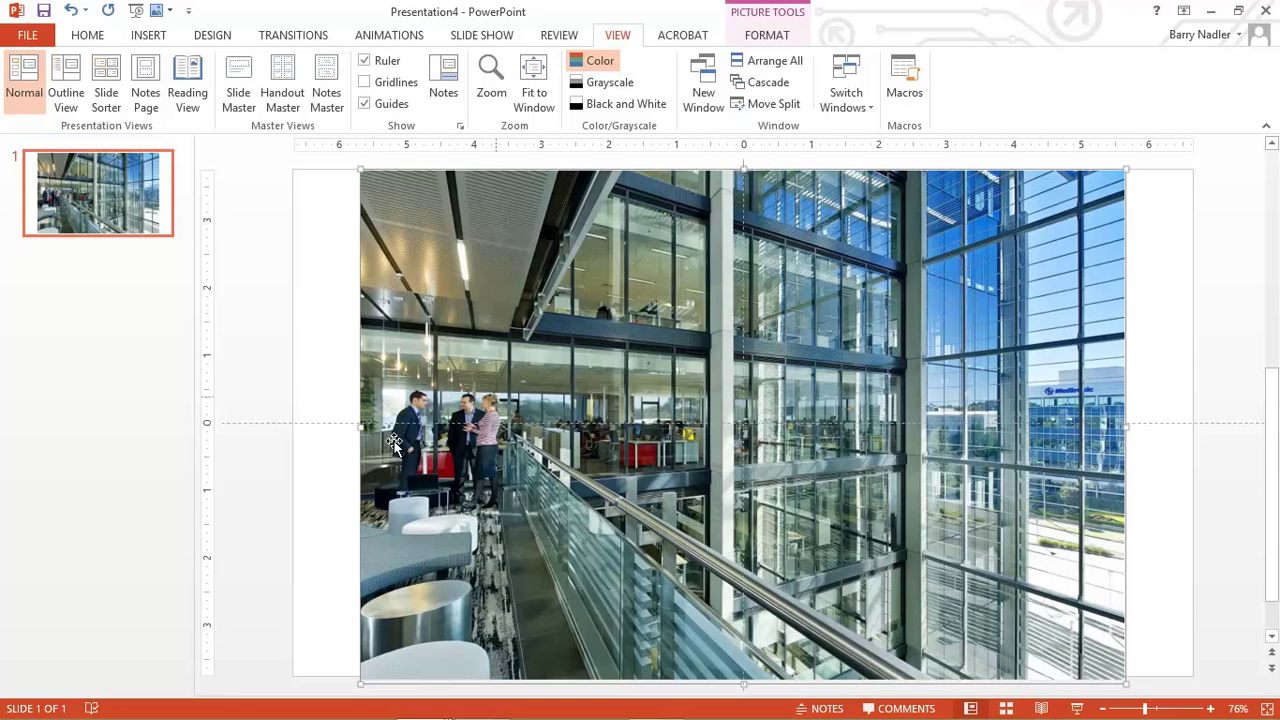
drag(264, 424, 266, 287)
drag(270, 288, 295, 559)
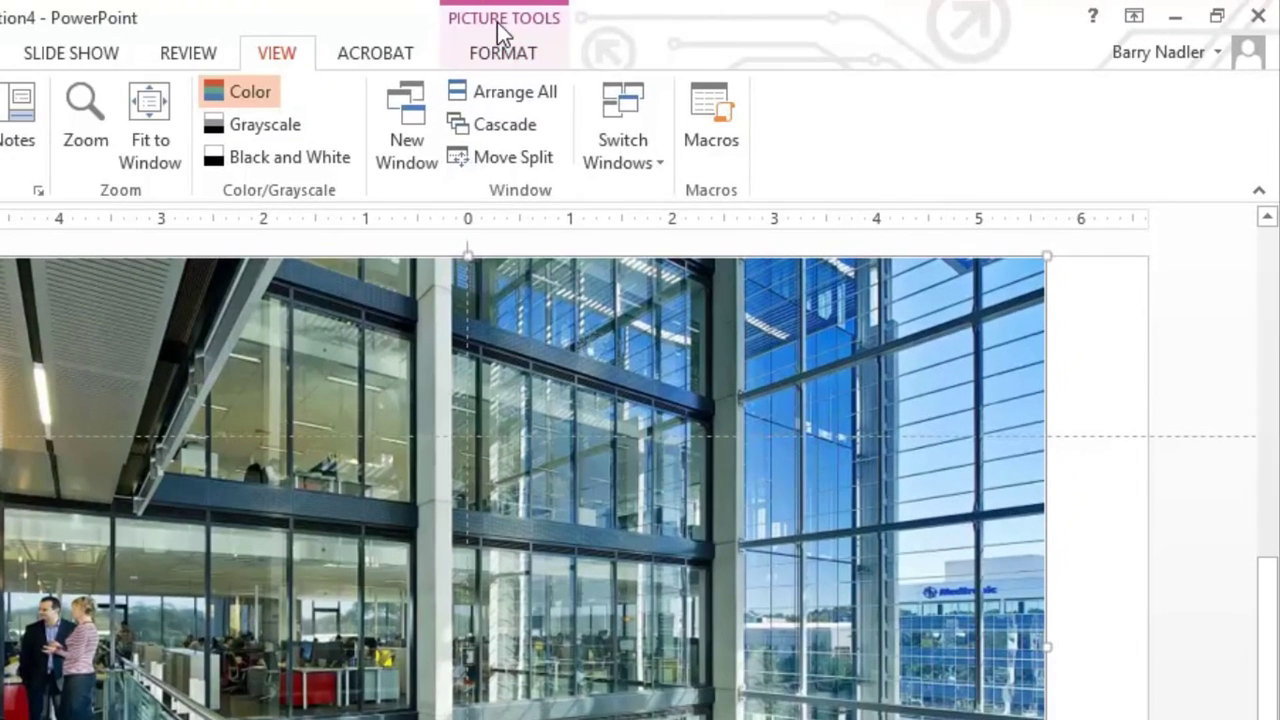
- Crop the atrium photo's top down to the upper guide and its bottom up to the lower guide
click(775, 31)
click(935, 125)
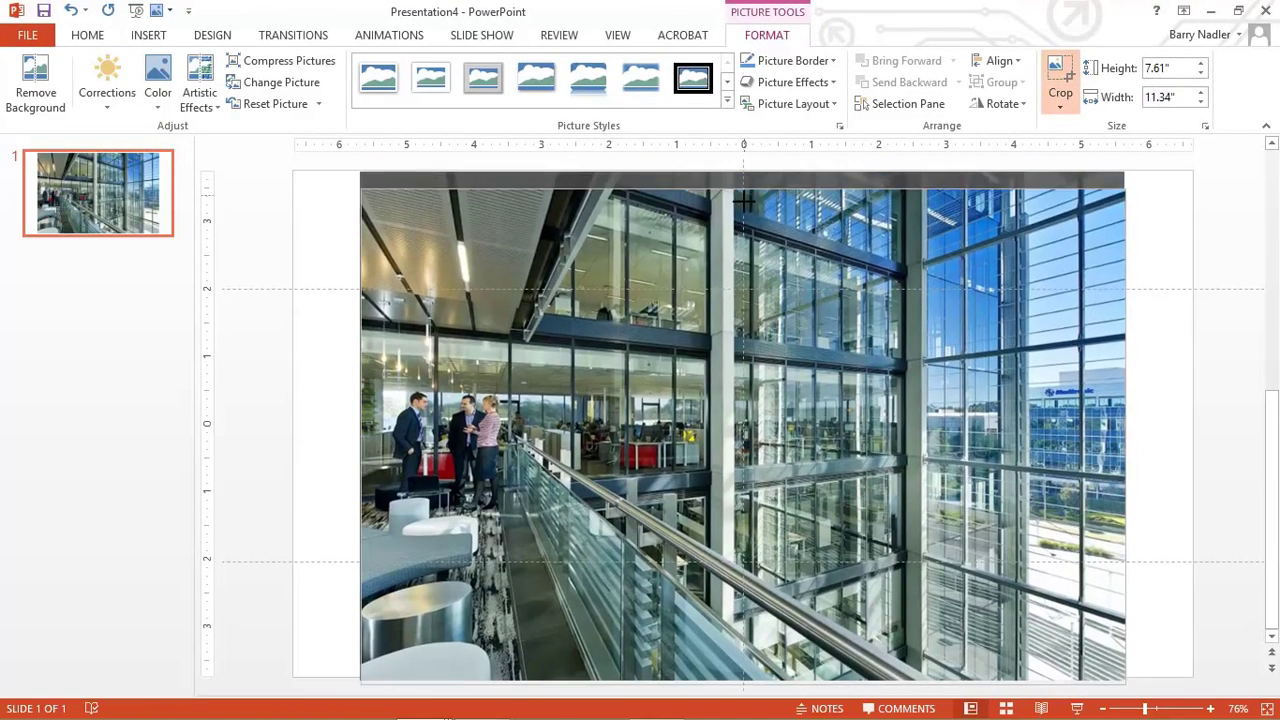
drag(565, 228, 558, 361)
drag(738, 271, 740, 290)
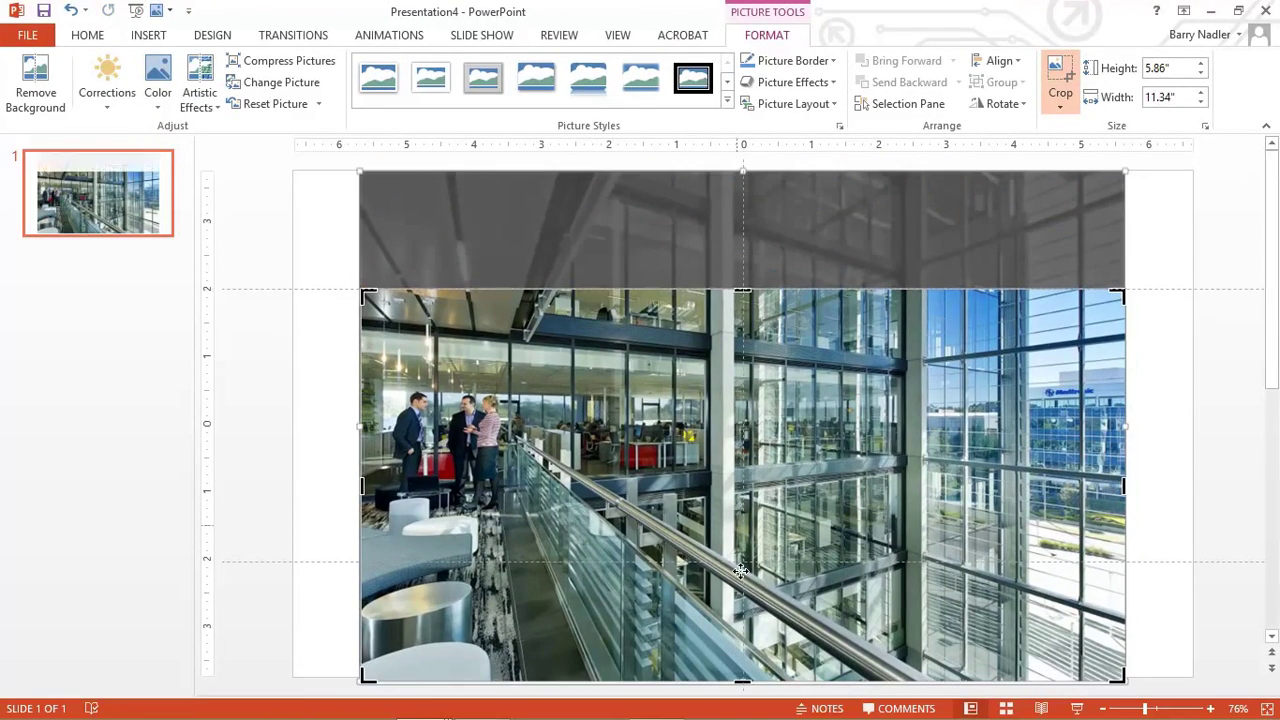
drag(742, 688, 748, 562)
click(1158, 490)
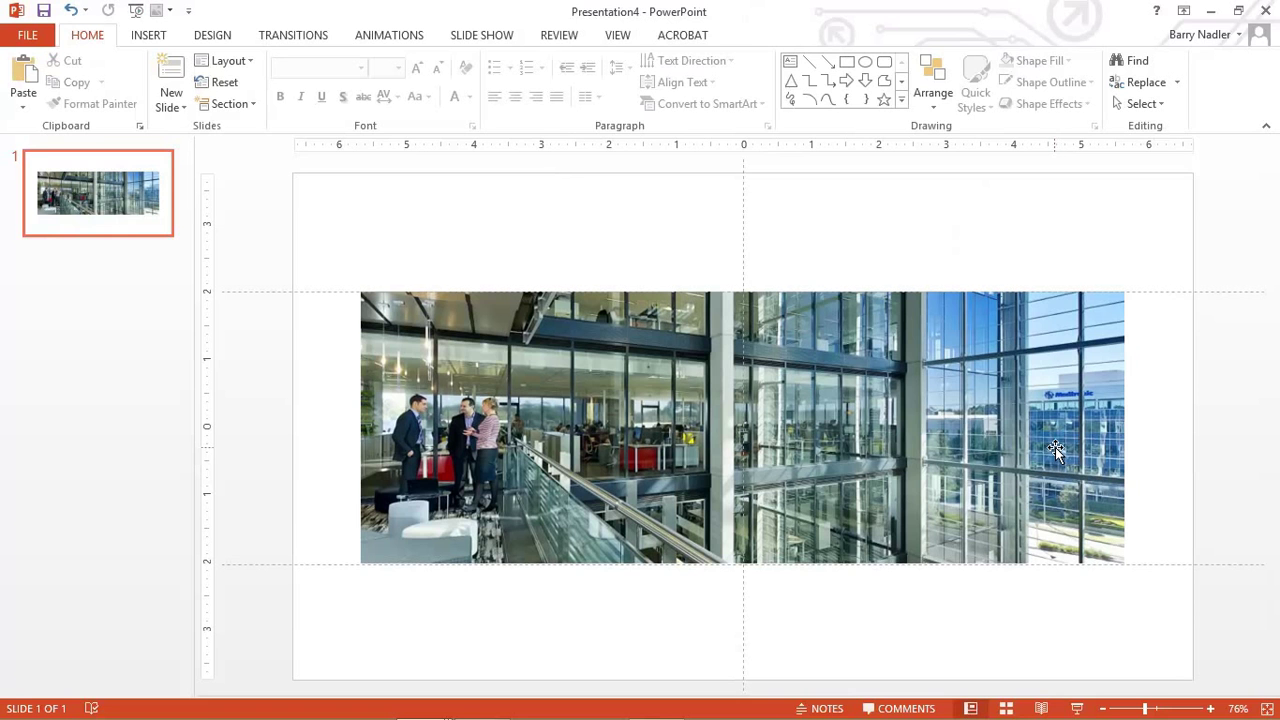
- Move the photo to the slide's left edge and enlarge it to the full 13.33" width
drag(1063, 440, 996, 437)
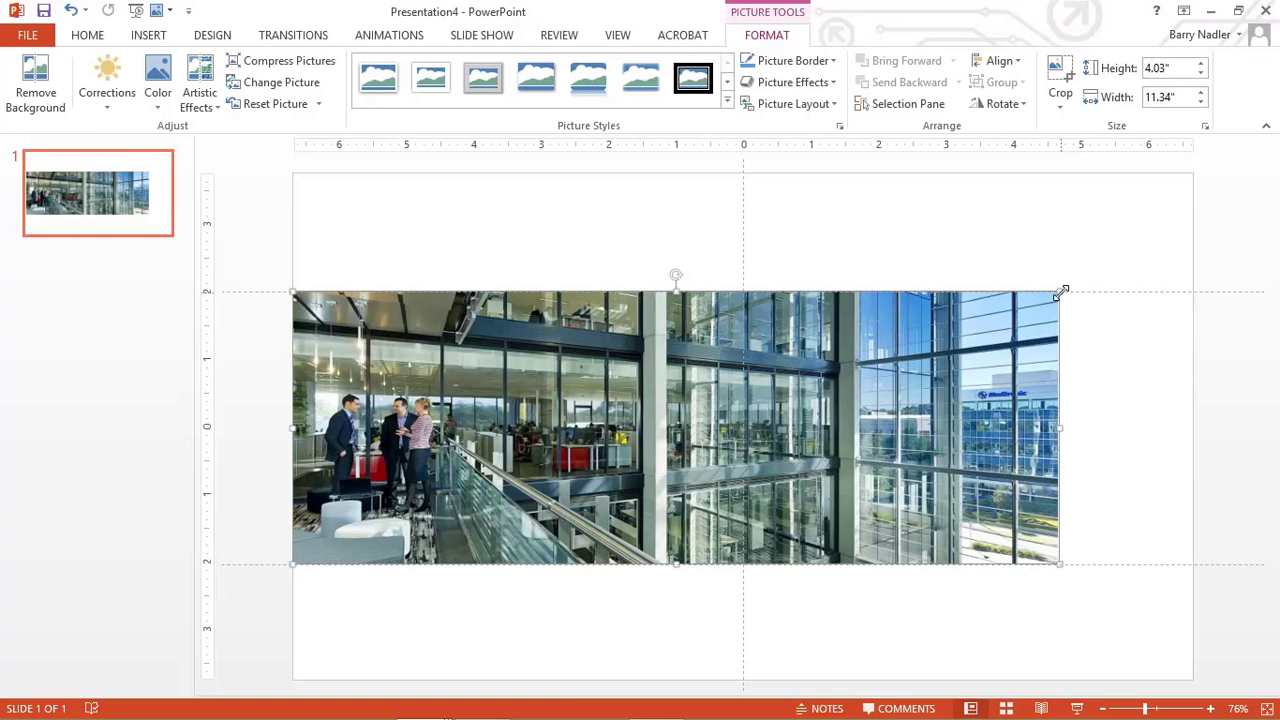
drag(1060, 292, 1188, 248)
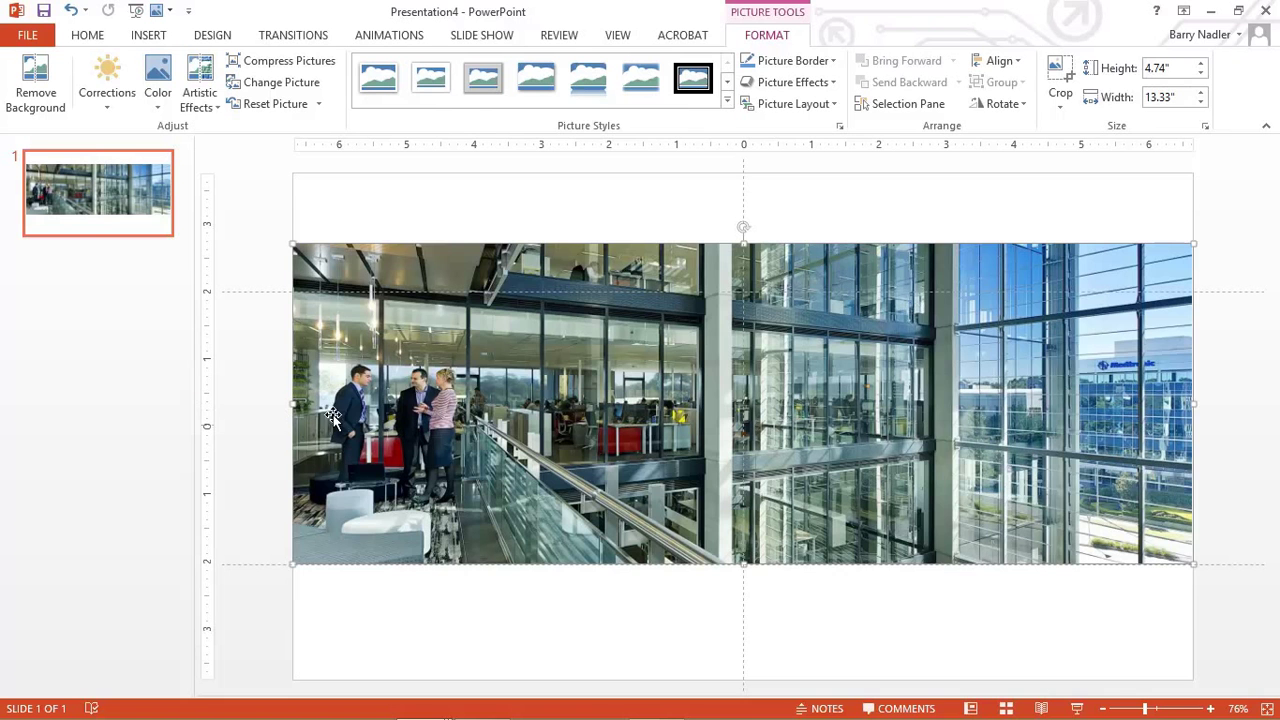
drag(400, 394, 398, 414)
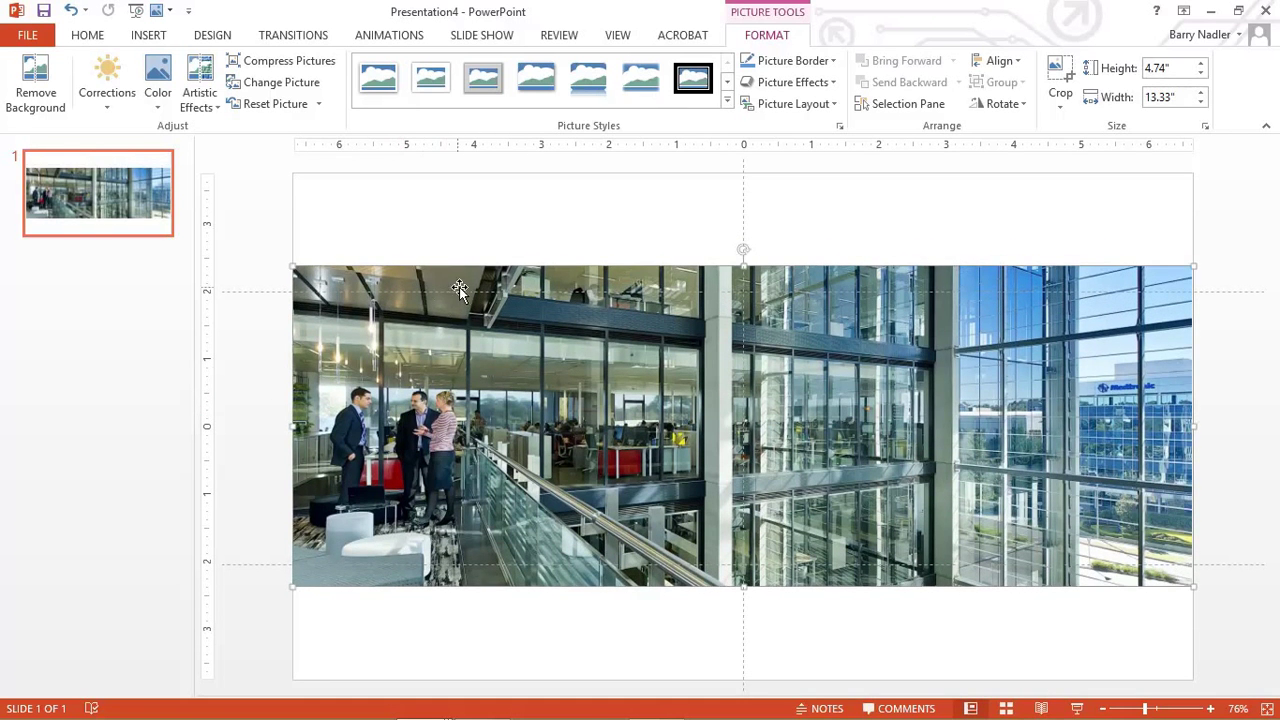
- Re-crop the photo's top and bottom to the guides, leaving a 4.36" tall strip
click(1060, 80)
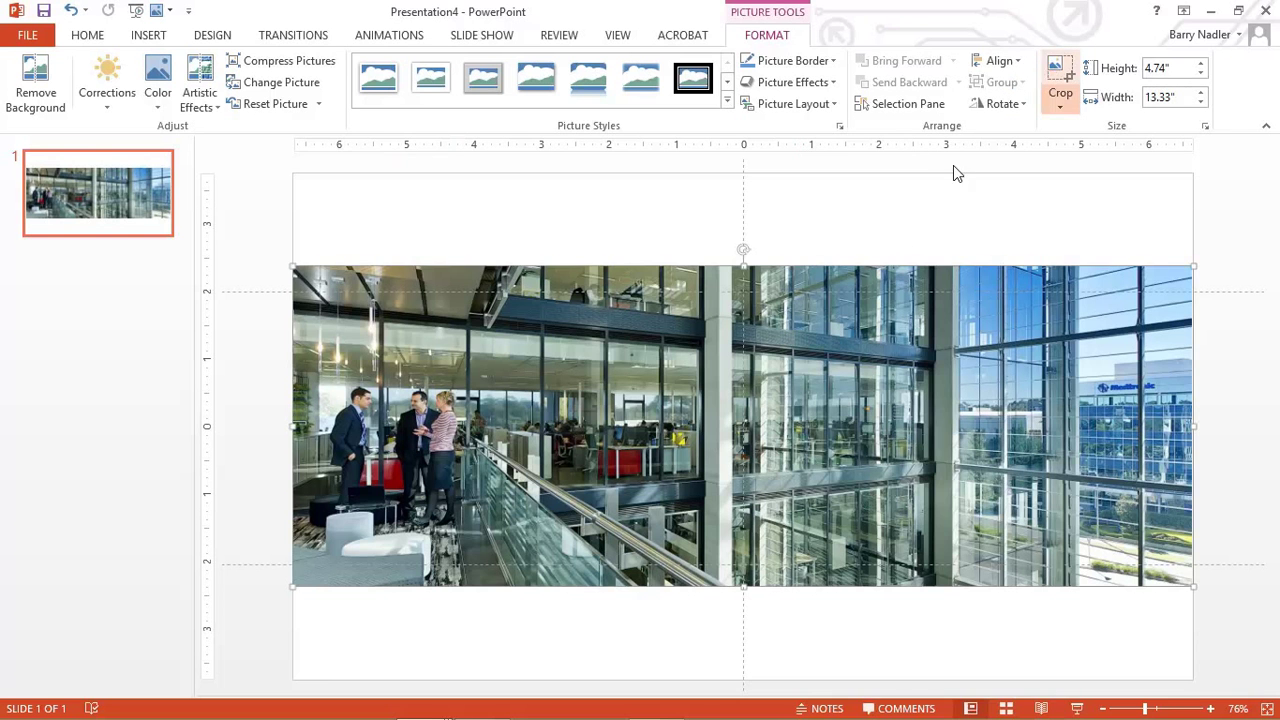
drag(744, 268, 743, 291)
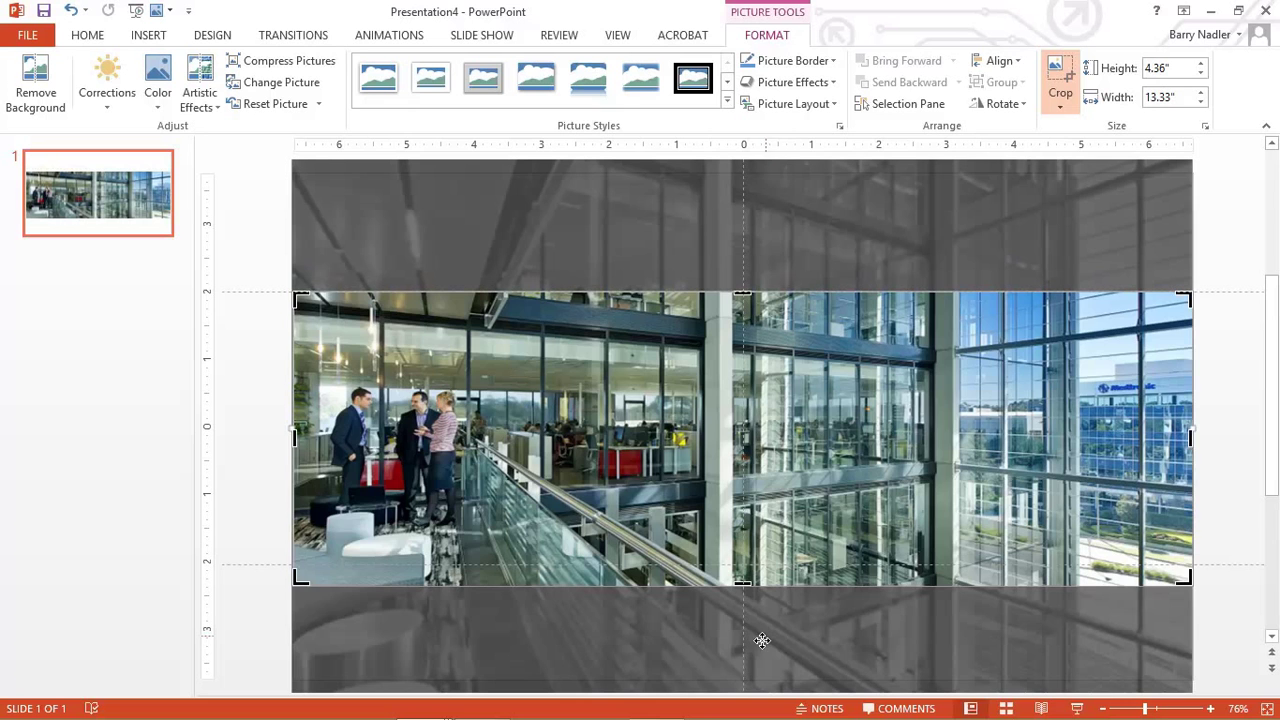
drag(743, 586, 743, 563)
click(1246, 618)
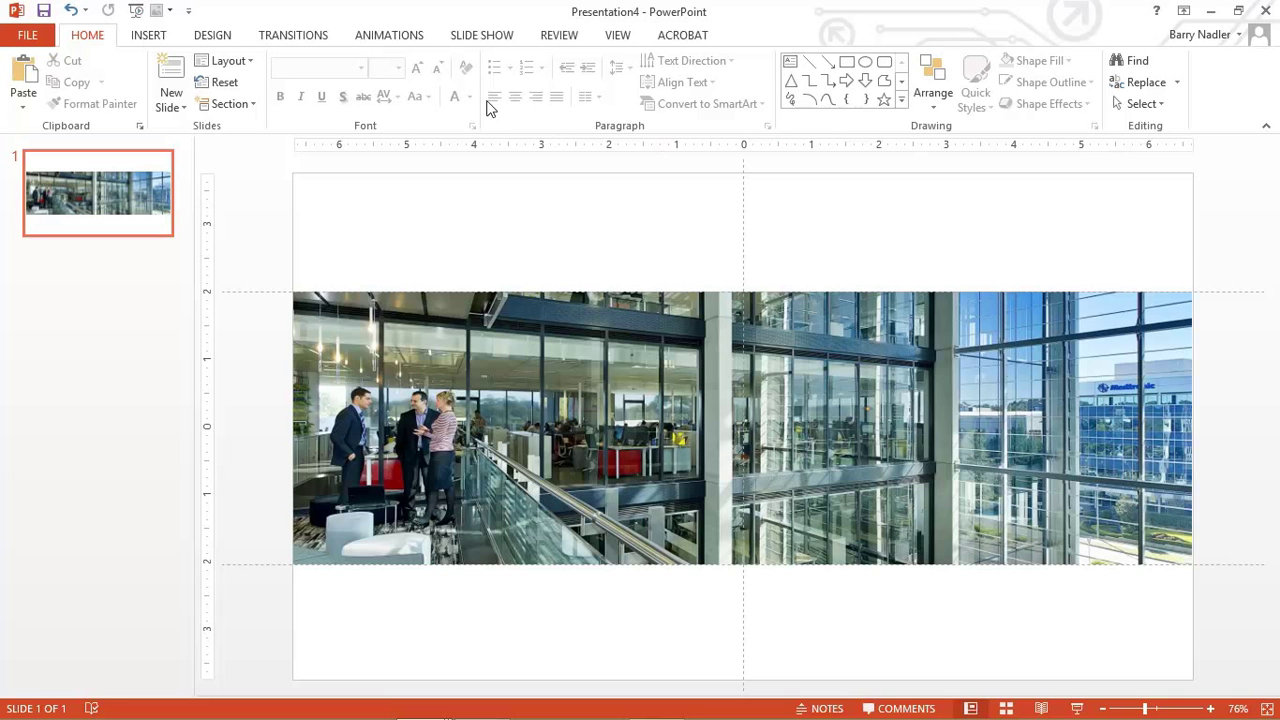
- Open the Slide Show options on the ribbon
click(468, 38)
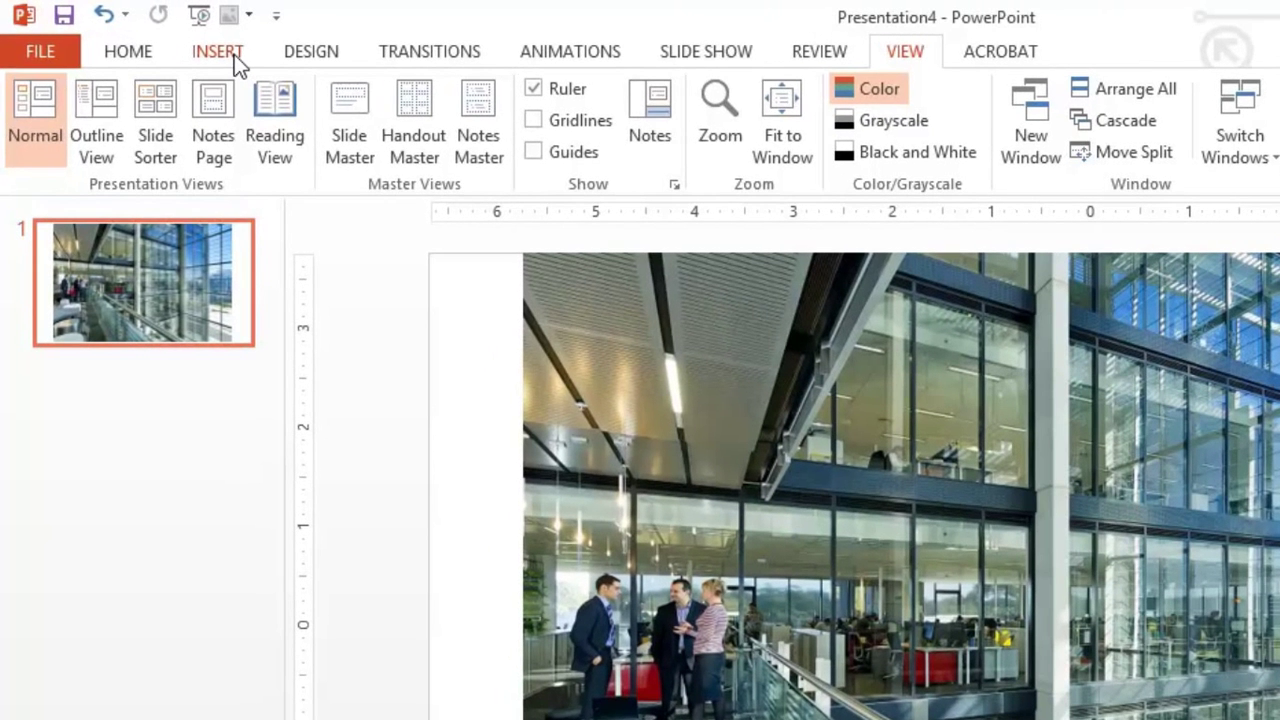
- Draw a rectangle across the top of the slide
click(226, 53)
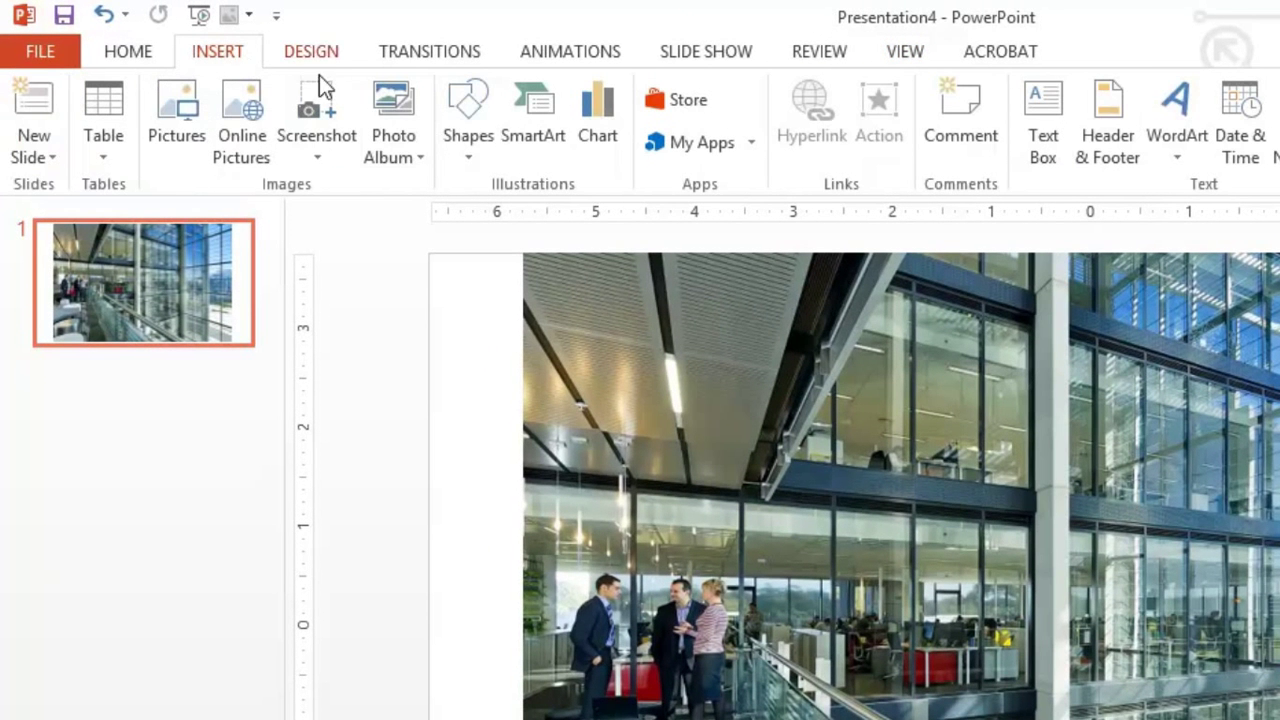
click(476, 104)
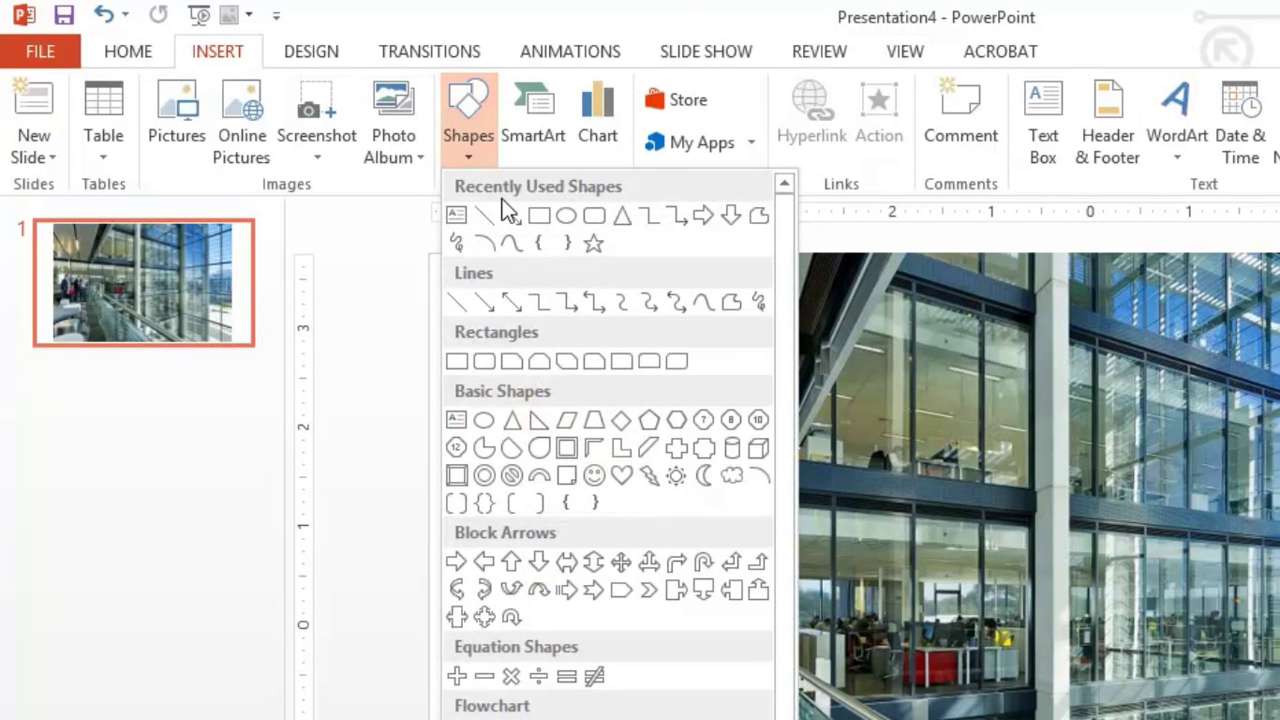
click(540, 216)
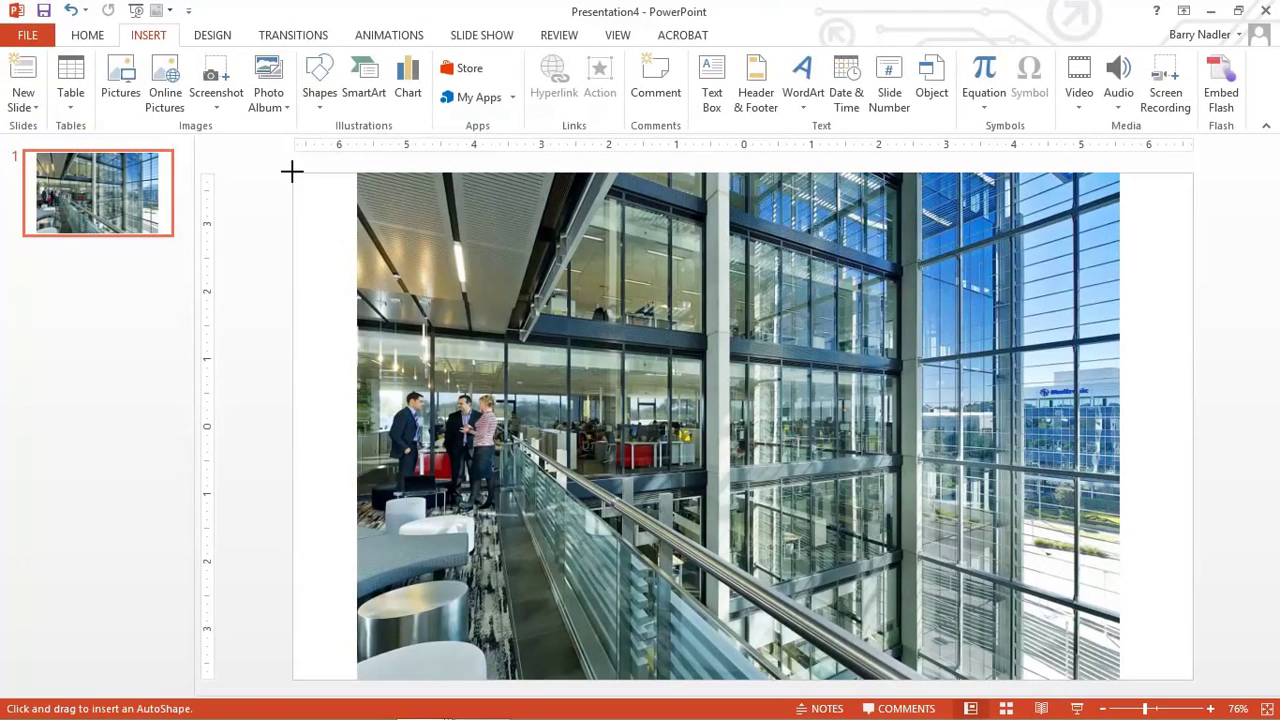
drag(292, 172, 1194, 296)
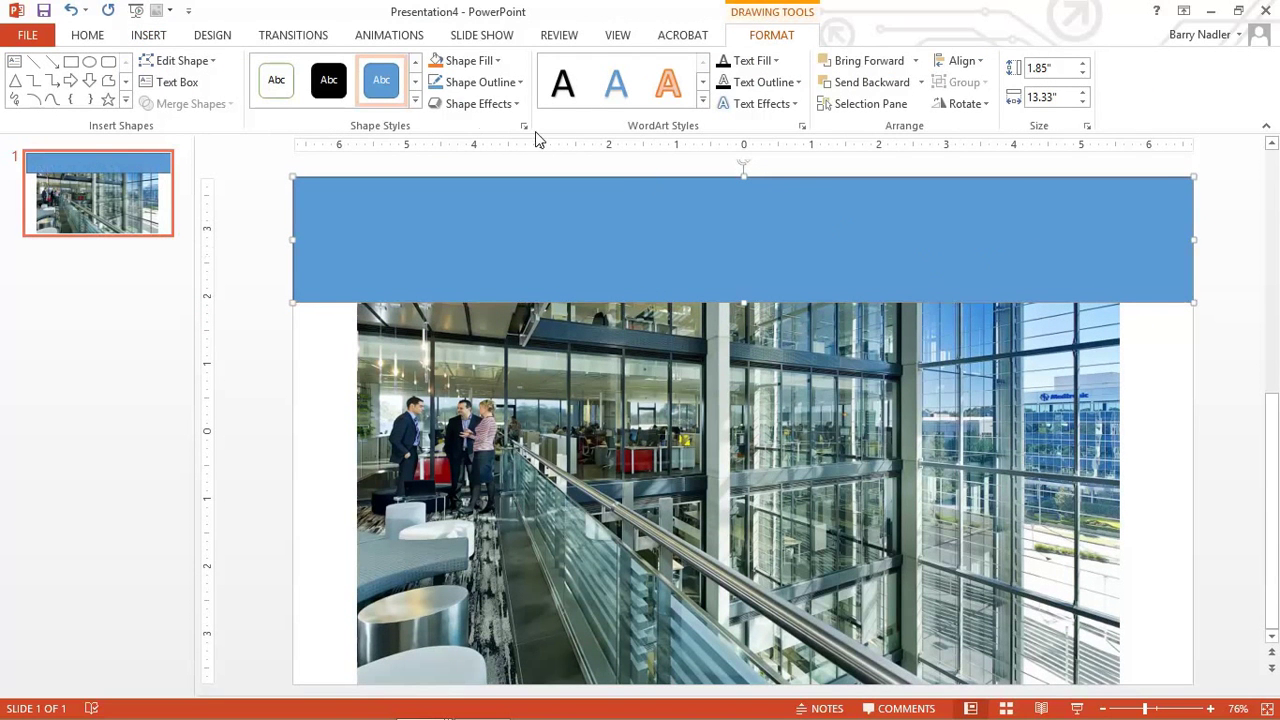
- Fill the top bar black and copy it down to the slide's bottom edge
click(455, 61)
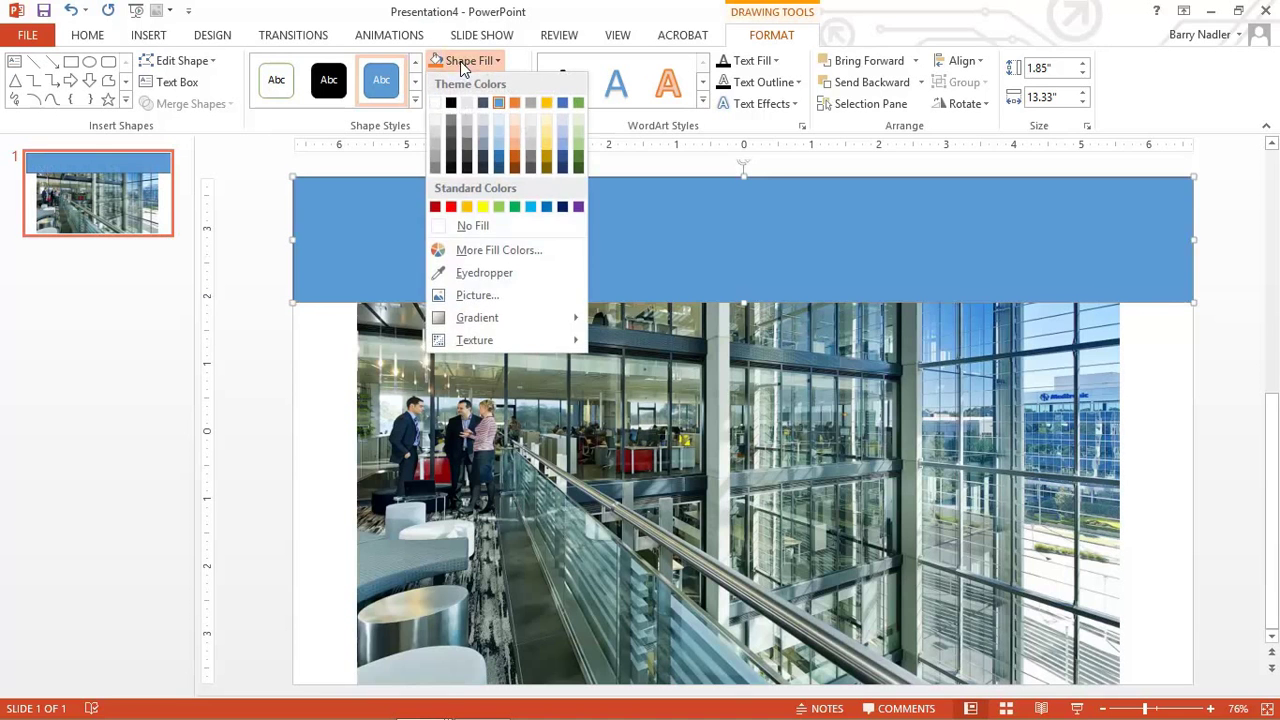
click(451, 104)
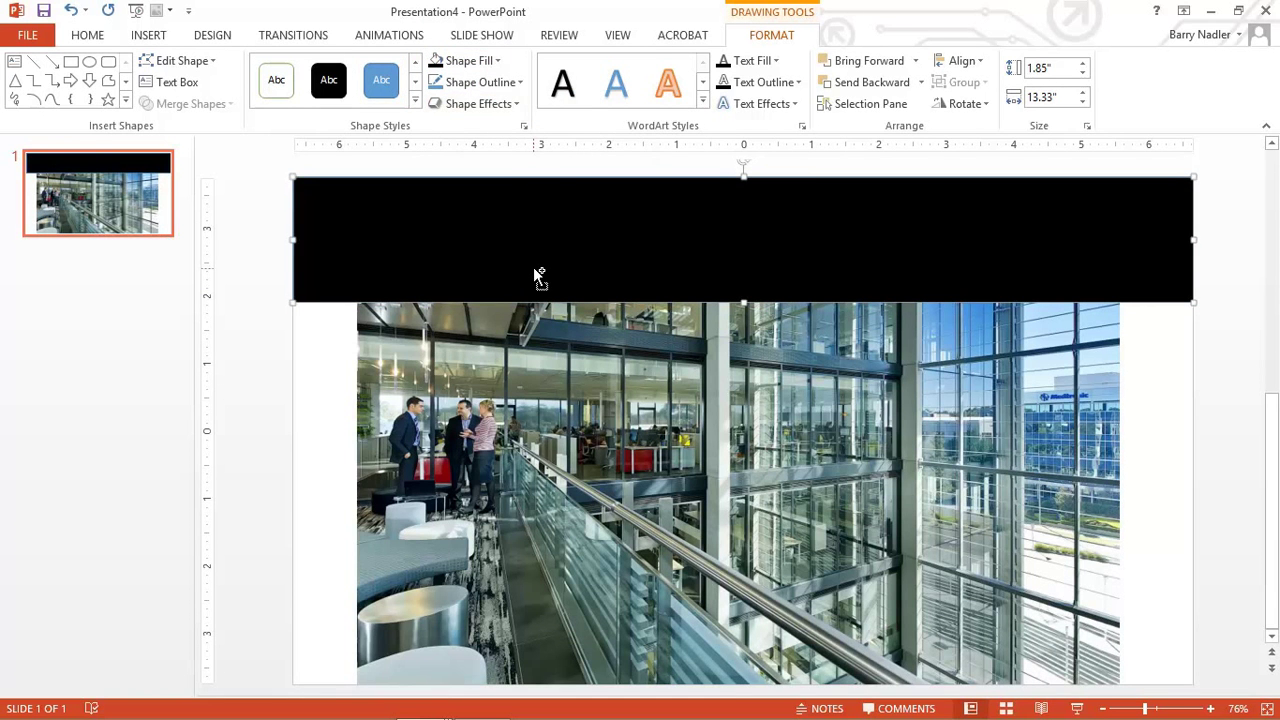
drag(538, 276, 531, 647)
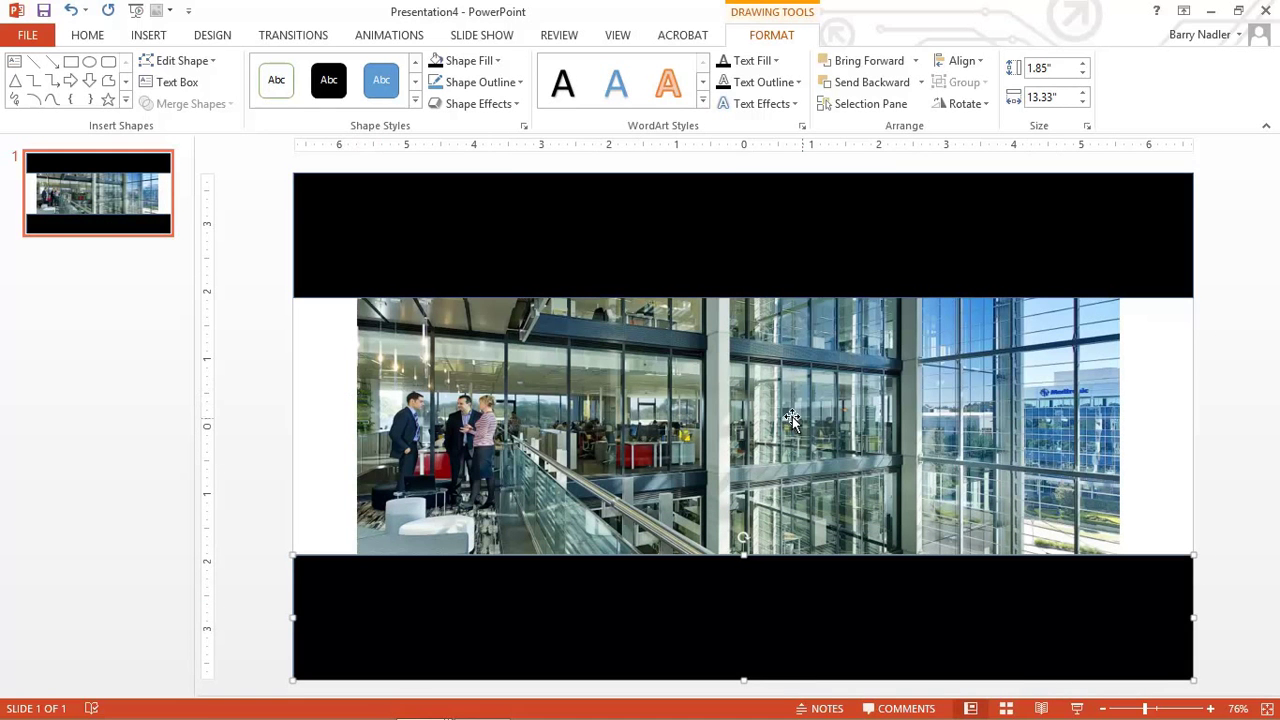
- Crop the atrium photo's top and bottom to the black bars, making it 3.81" by 11.3"
click(652, 418)
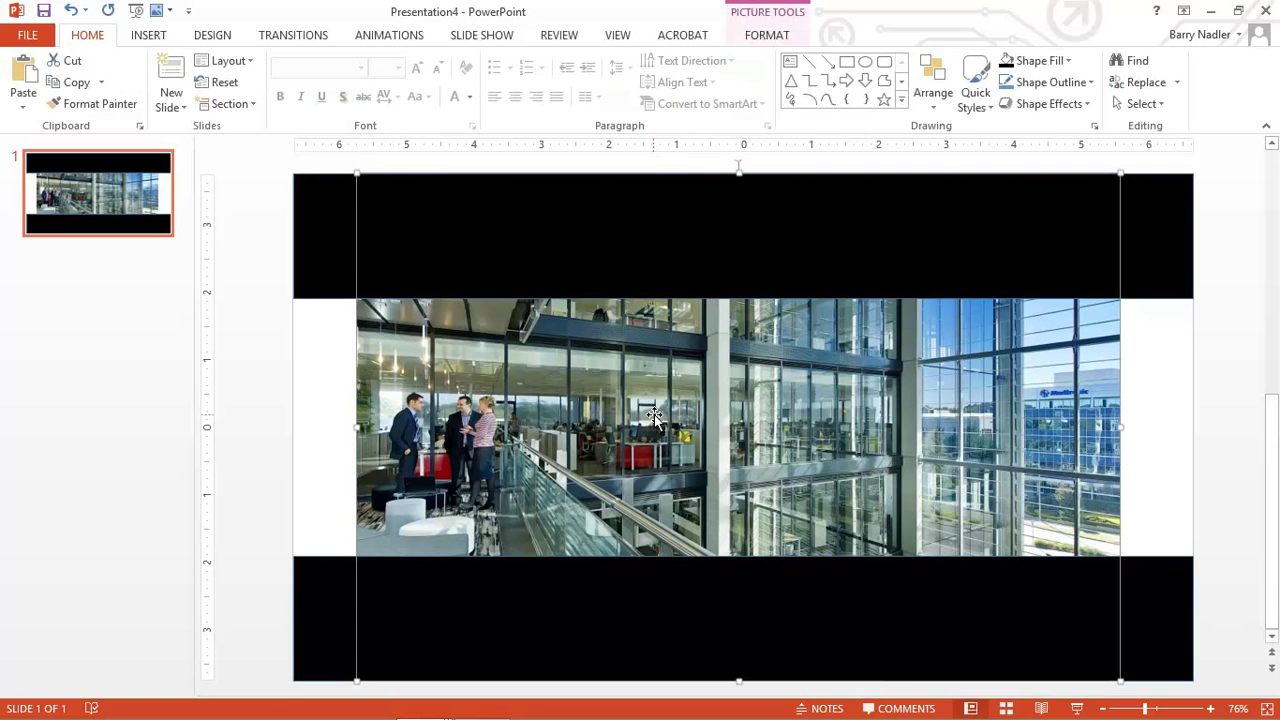
click(778, 18)
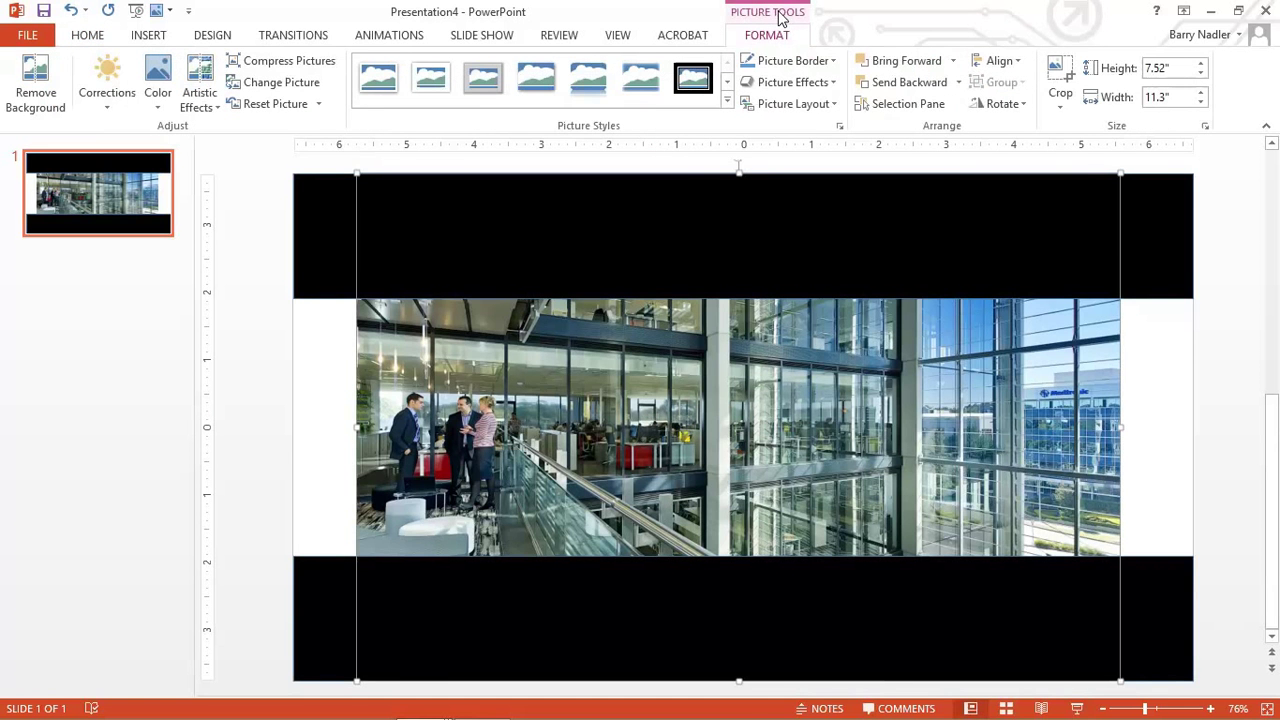
click(1058, 75)
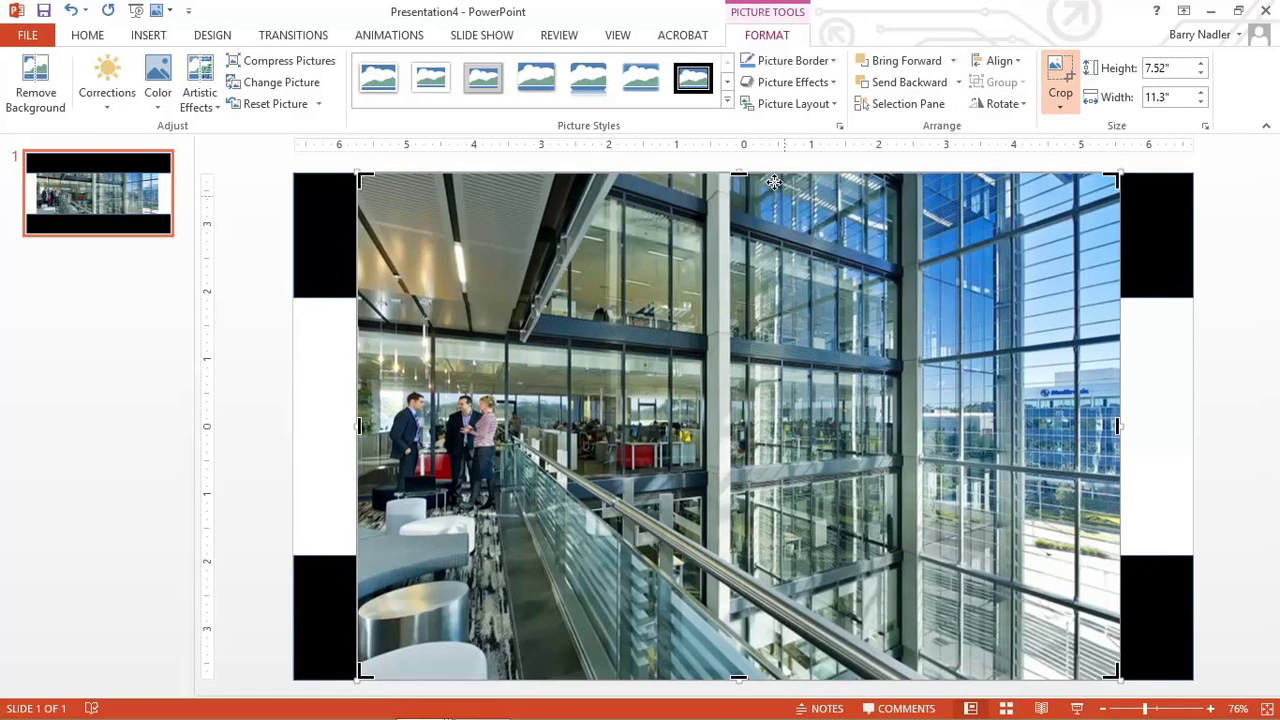
drag(737, 172, 712, 298)
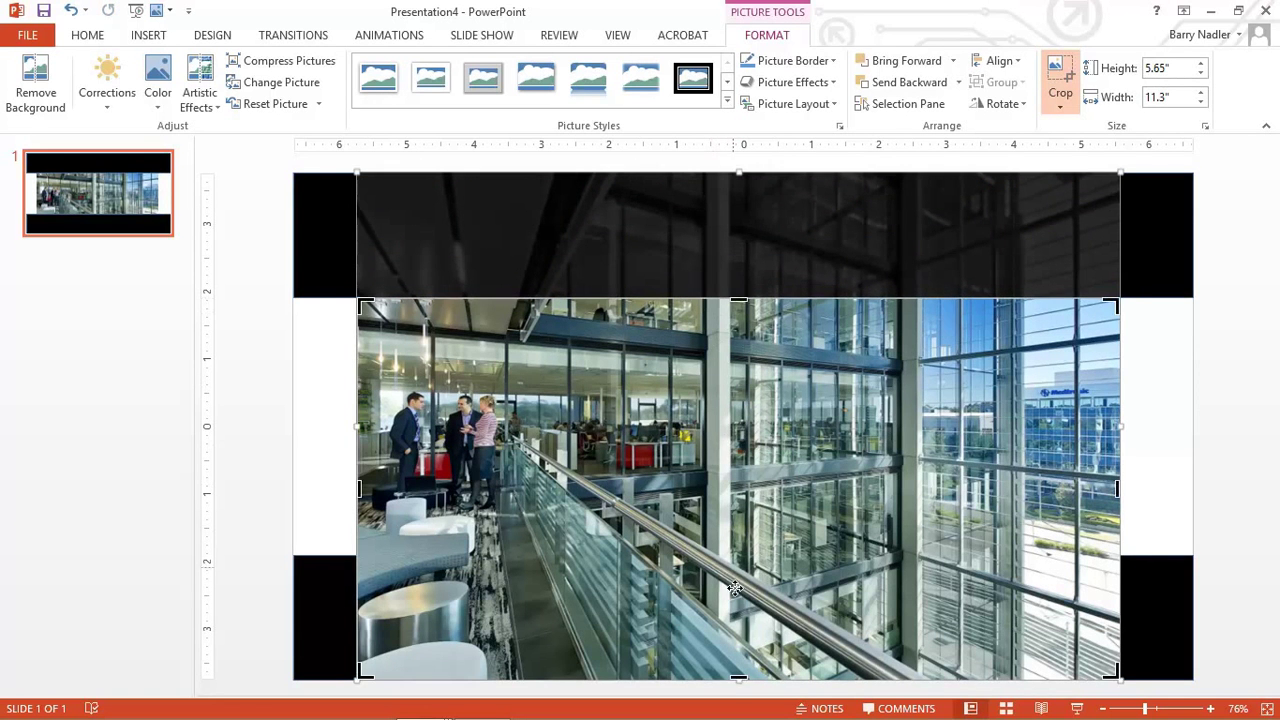
drag(740, 678, 741, 555)
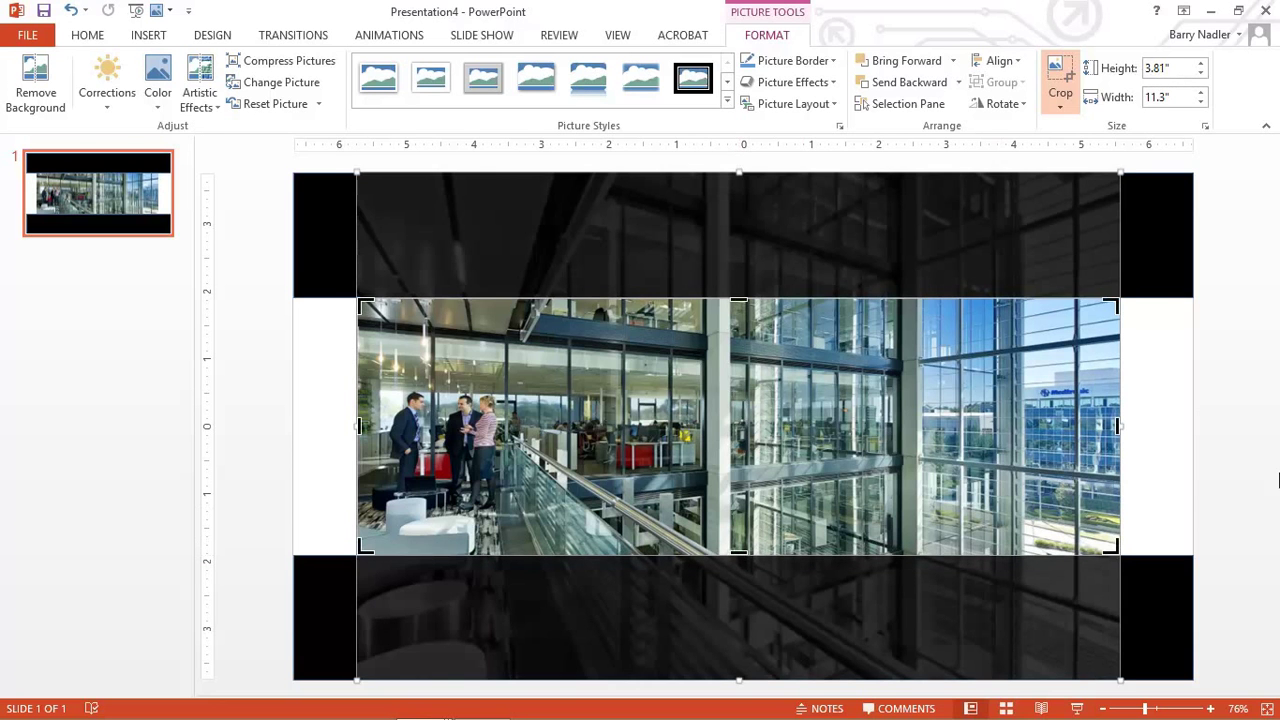
click(1177, 465)
click(1050, 460)
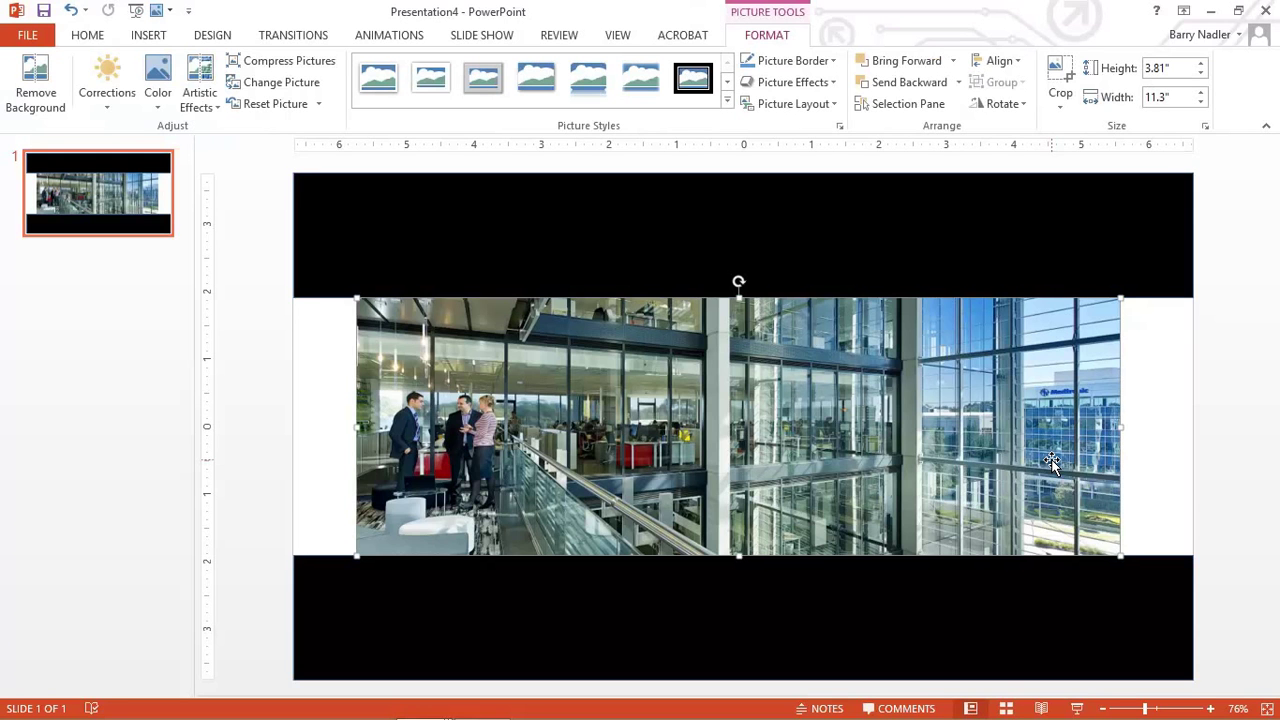
- Stretch the photo out to both slide edges, 13.37" wide, and nudge it between the bars
drag(1121, 556, 1195, 580)
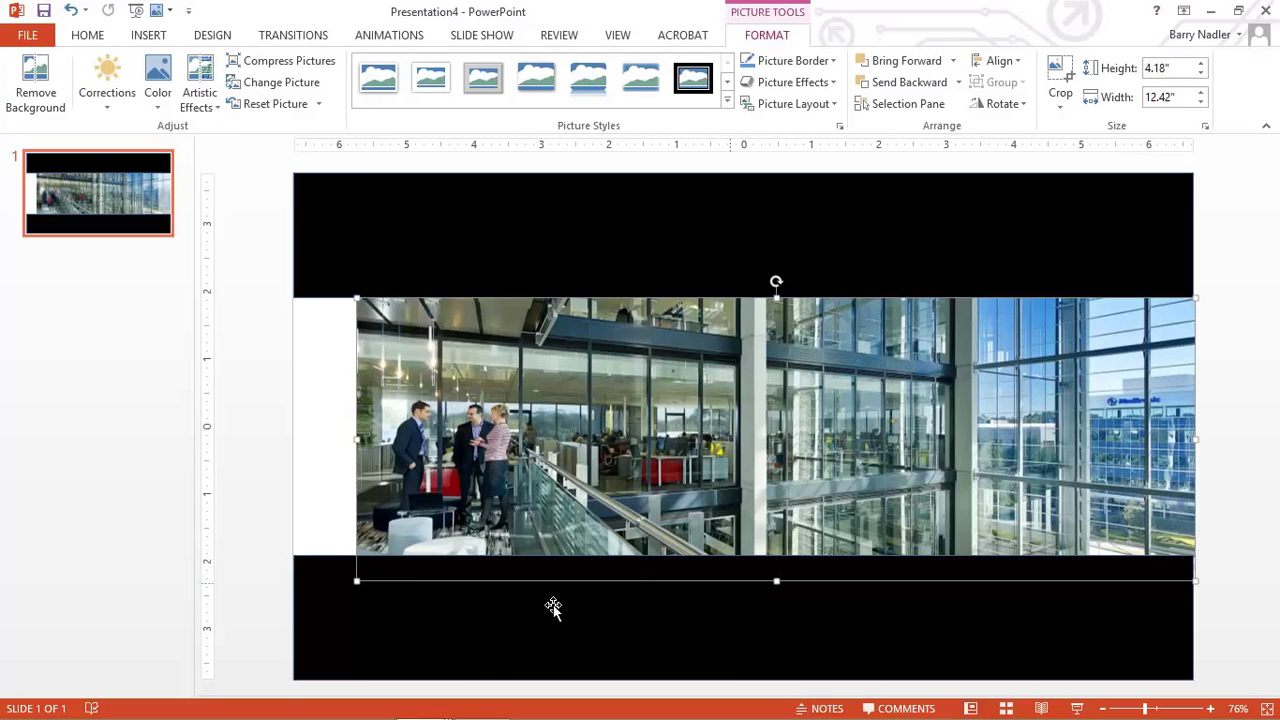
drag(357, 580, 306, 598)
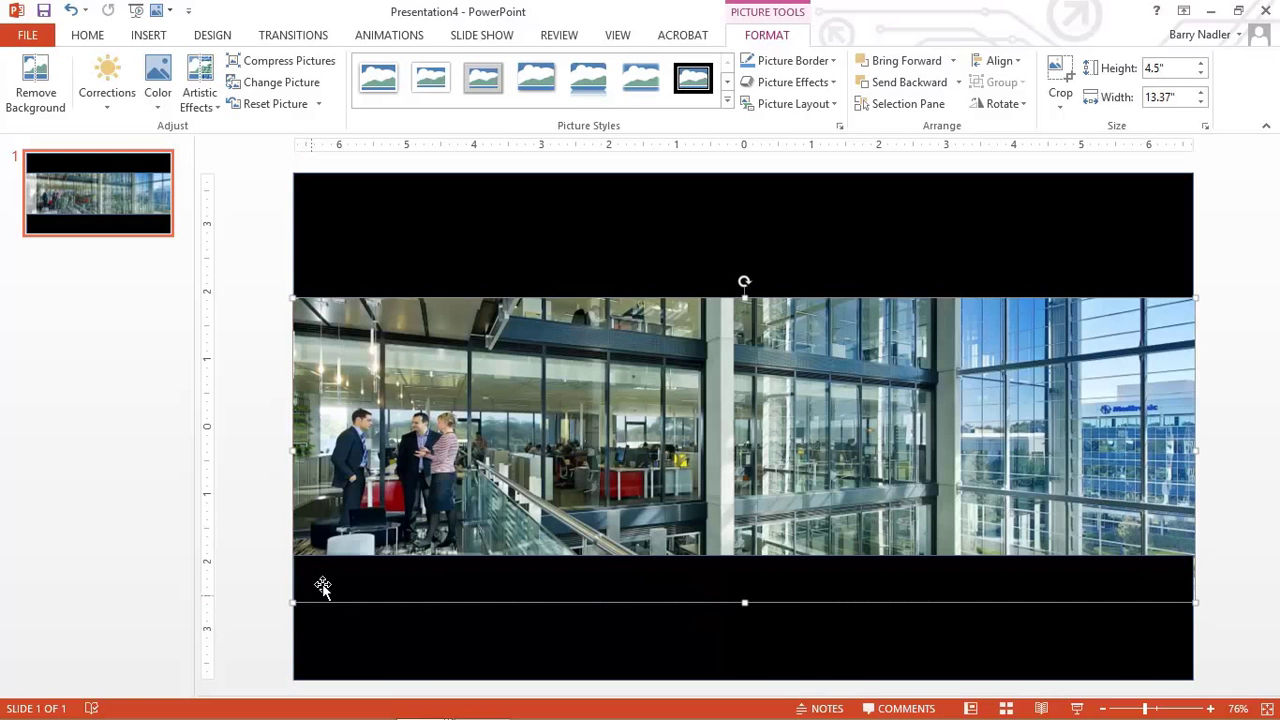
drag(401, 488, 406, 477)
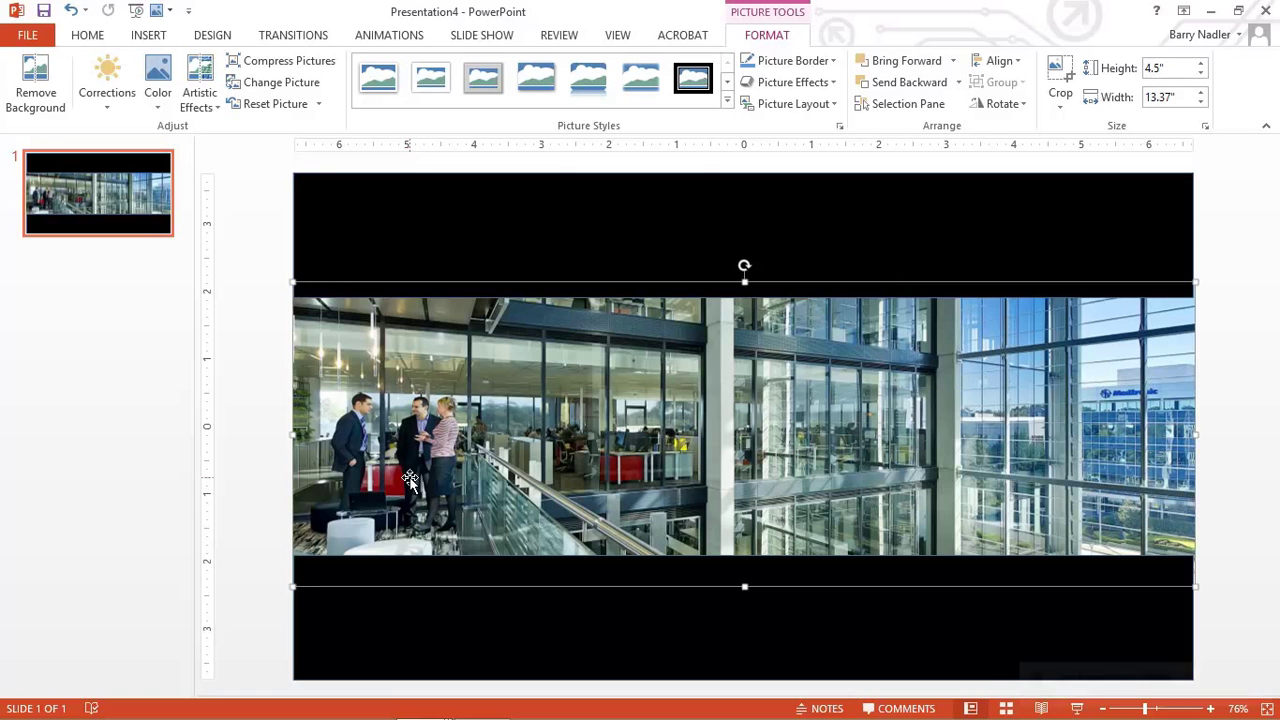
- Re-crop the photo's top and bottom to the black bars, leaving it 4.28" tall
click(1060, 80)
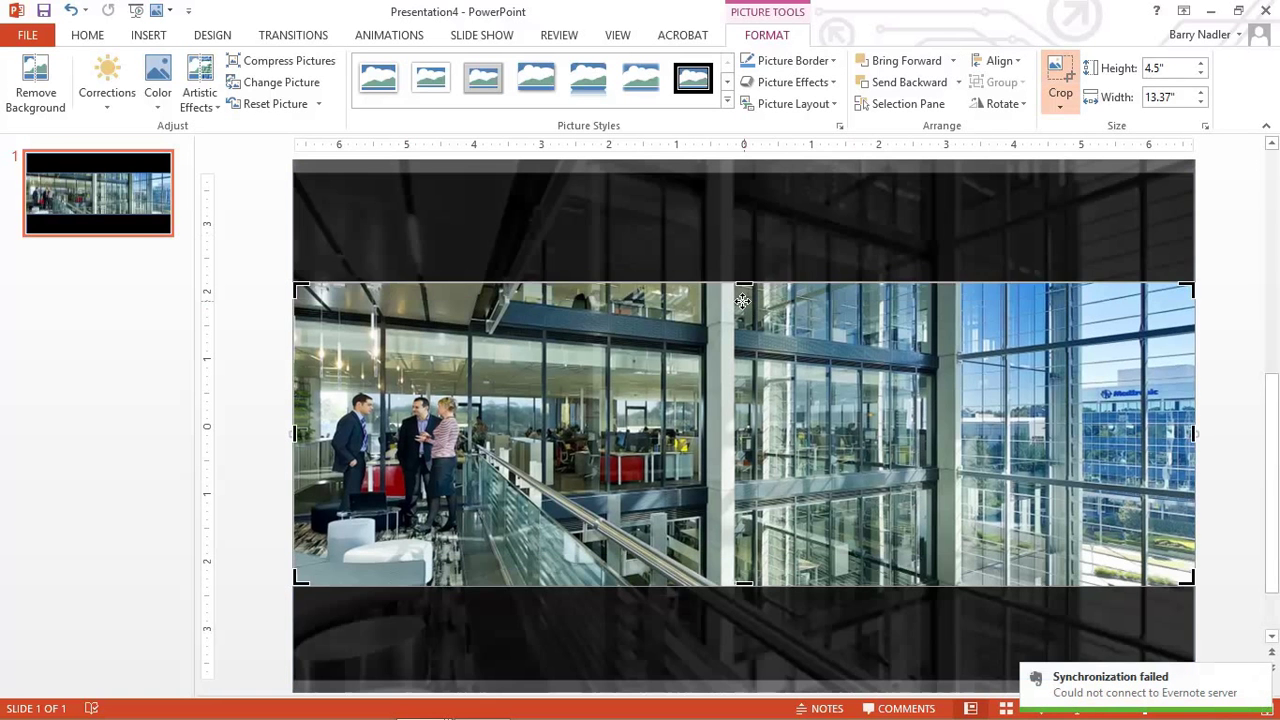
mouse_move(743, 283)
mouse_down()
mouse_move(743, 310)
mouse_move(744, 297)
mouse_up()
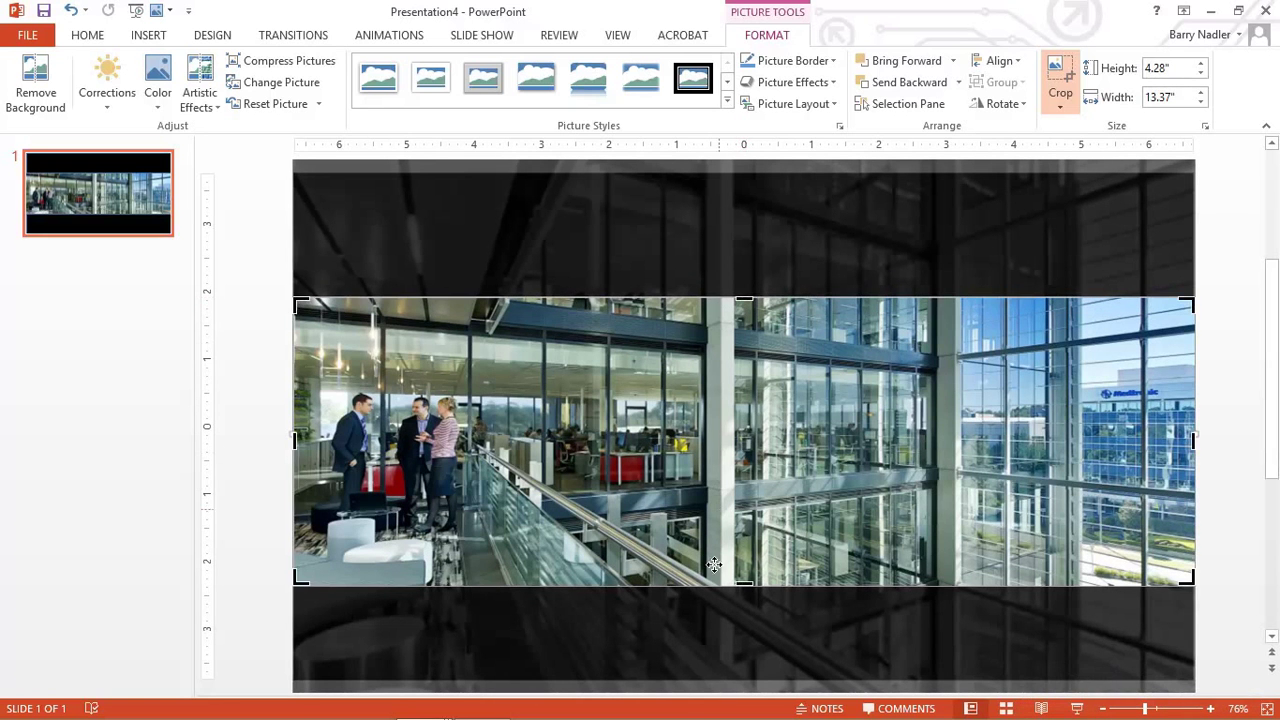
drag(744, 580, 737, 555)
click(1211, 538)
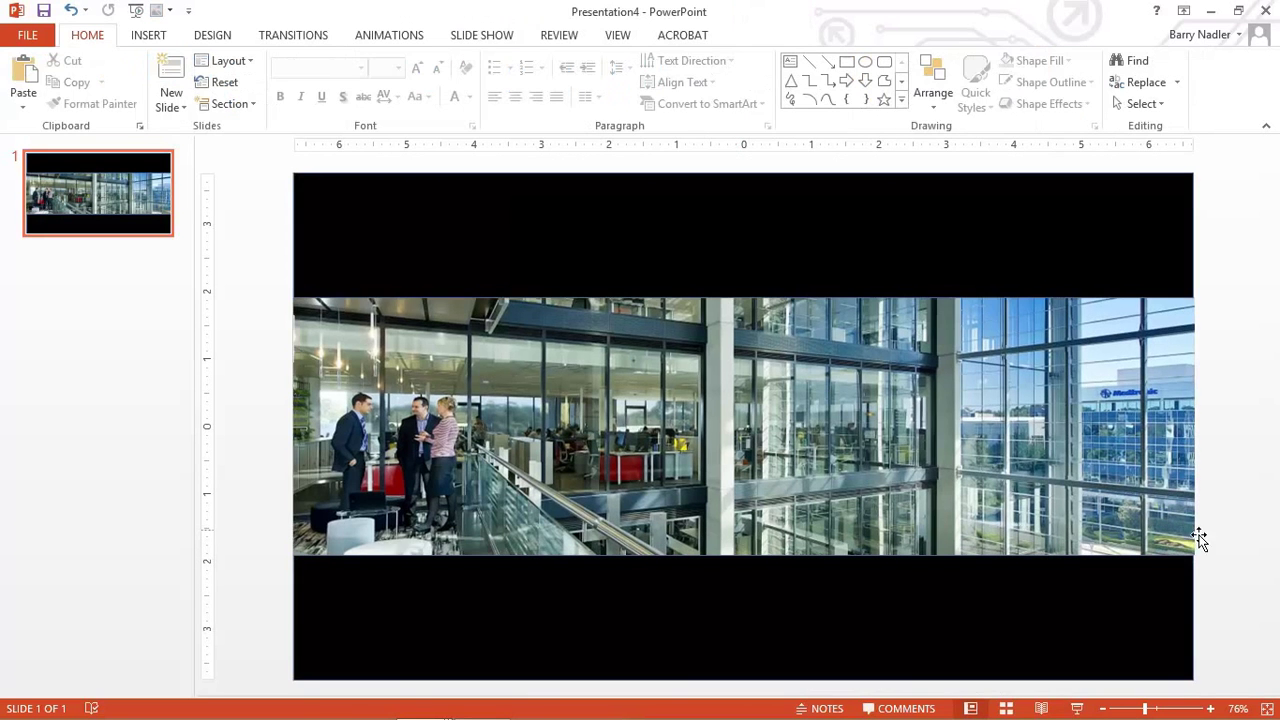
- Delete the bottom and top black bars, then bring up the photo's shortcut menu
click(967, 587)
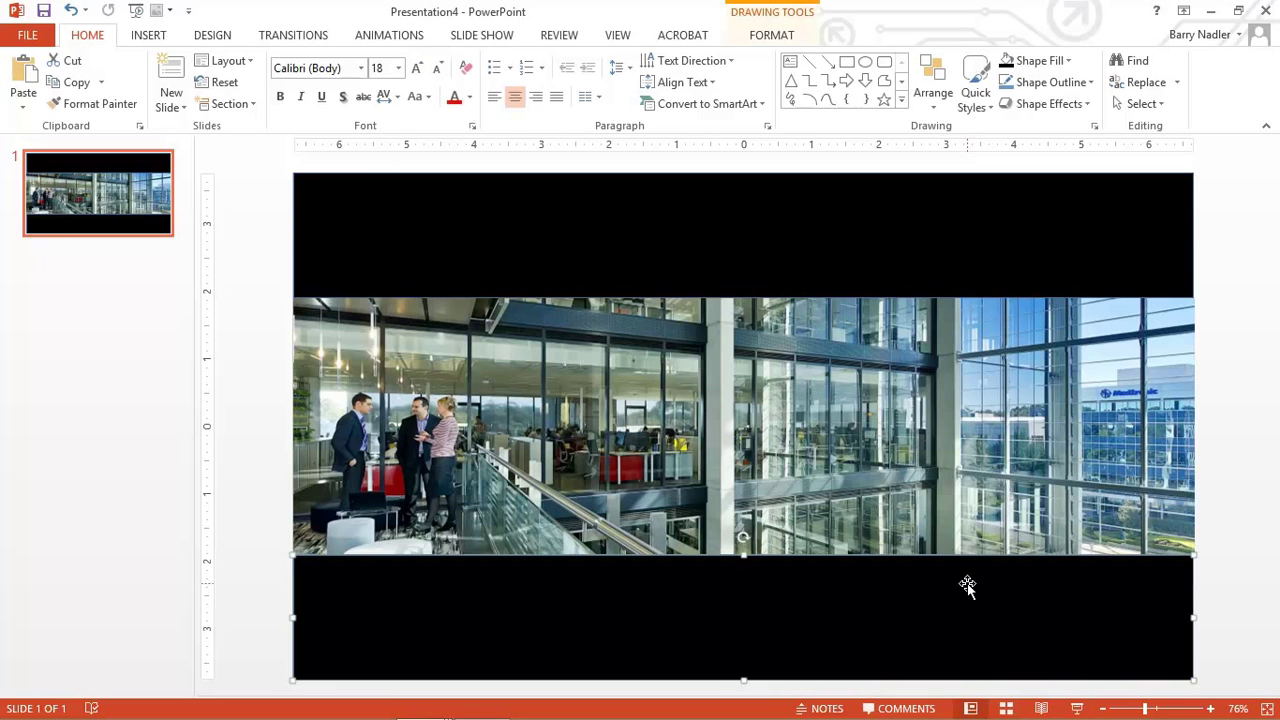
key(Delete)
click(929, 276)
key(Delete)
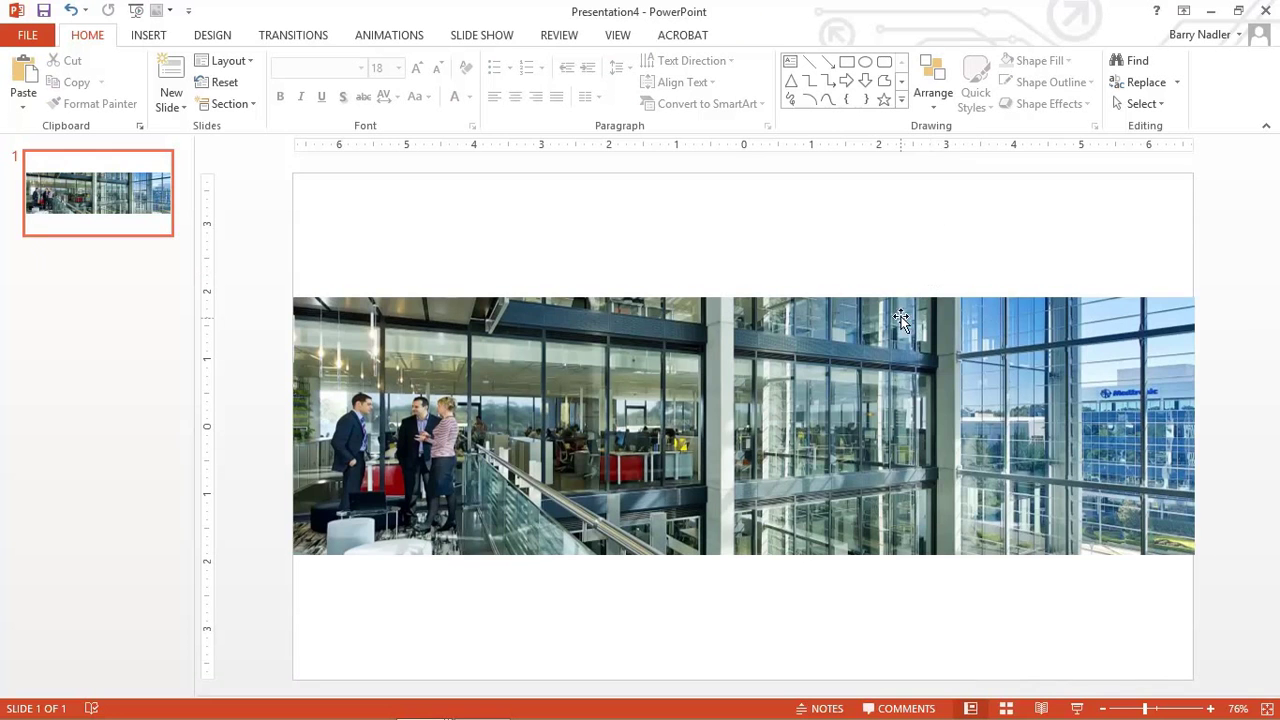
right_click(898, 343)
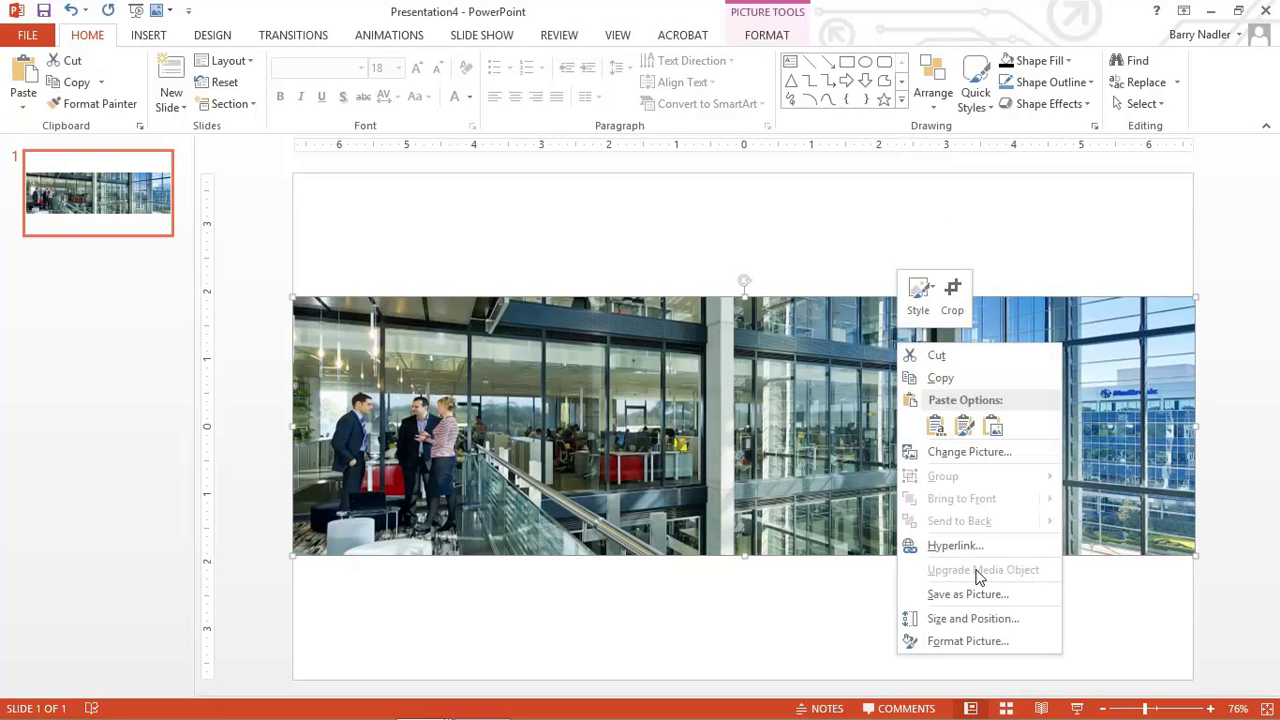